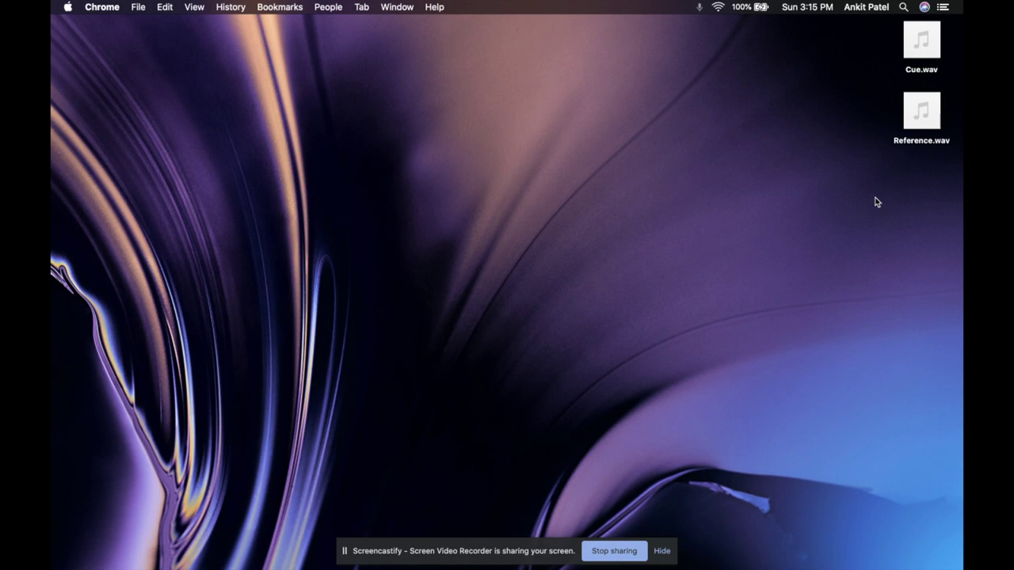
Play and stop a desktop preview of Reference.wav, then play Cue.wav's preview
left_click(921, 111)
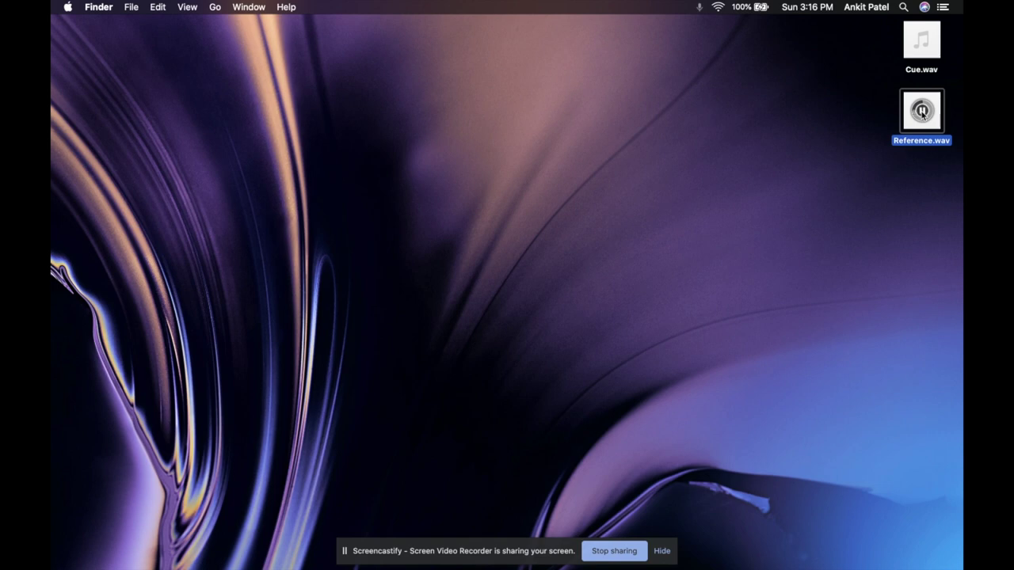
left_click(922, 112)
left_click(922, 39)
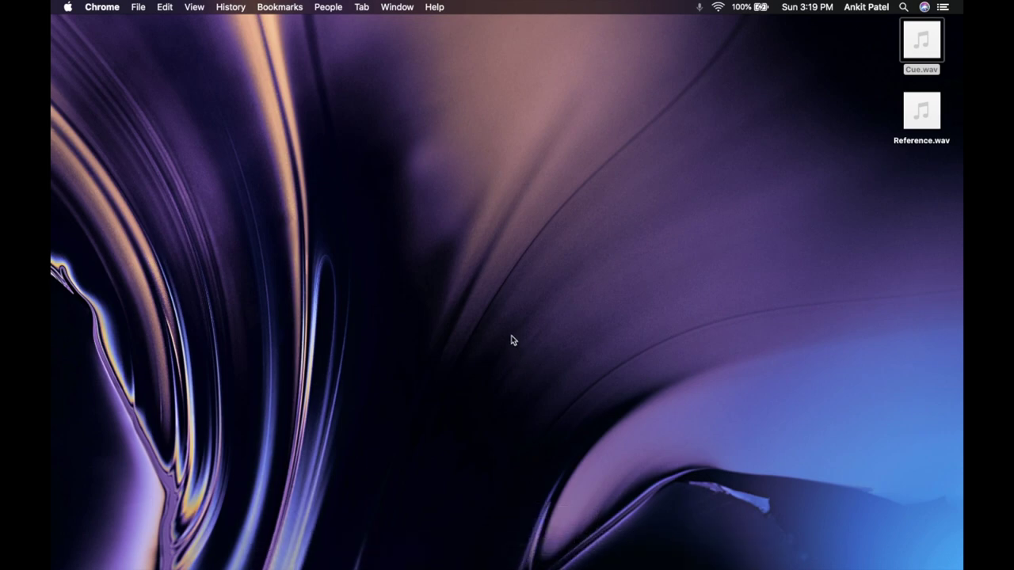
Launch GarageBand, start an Empty Project, and confirm USB PnP Audio Device as the audio input
key("F4")
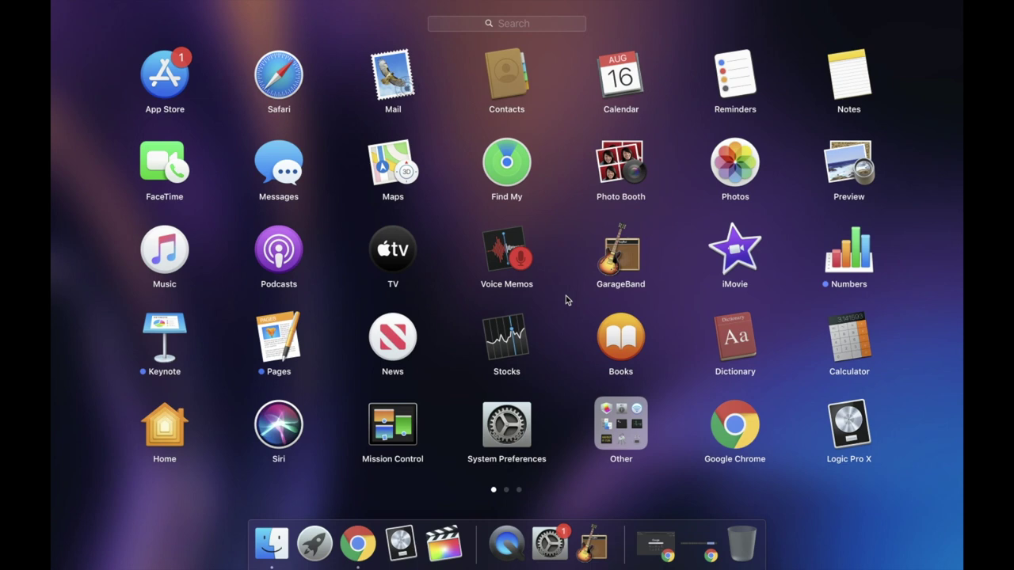
key("F4")
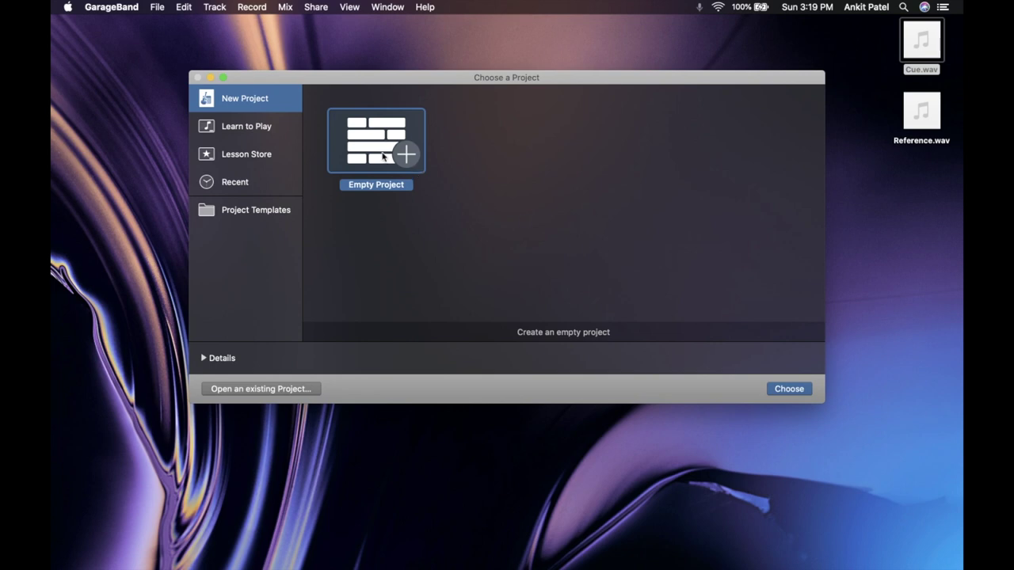
left_click(781, 390)
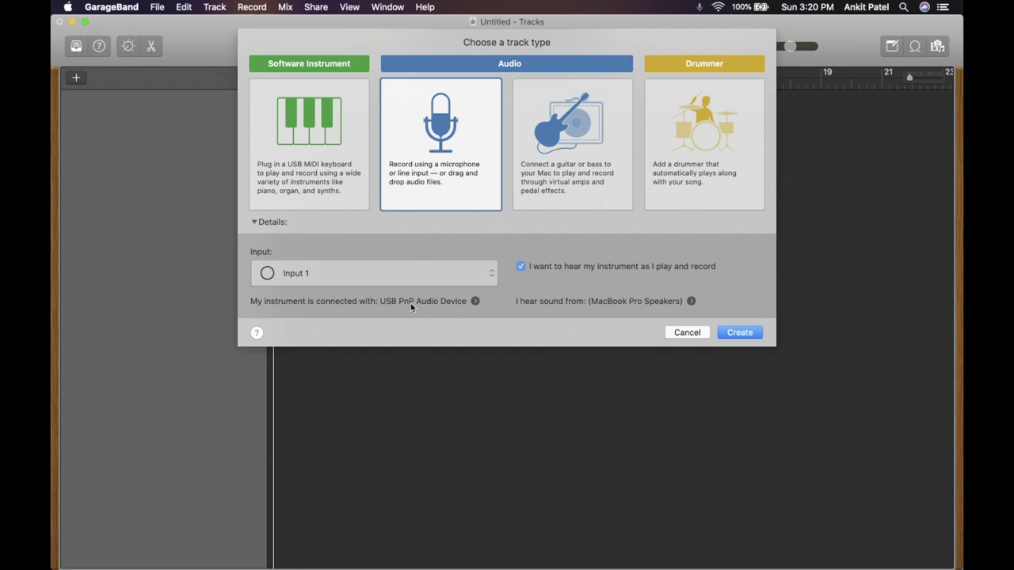
left_click(476, 302)
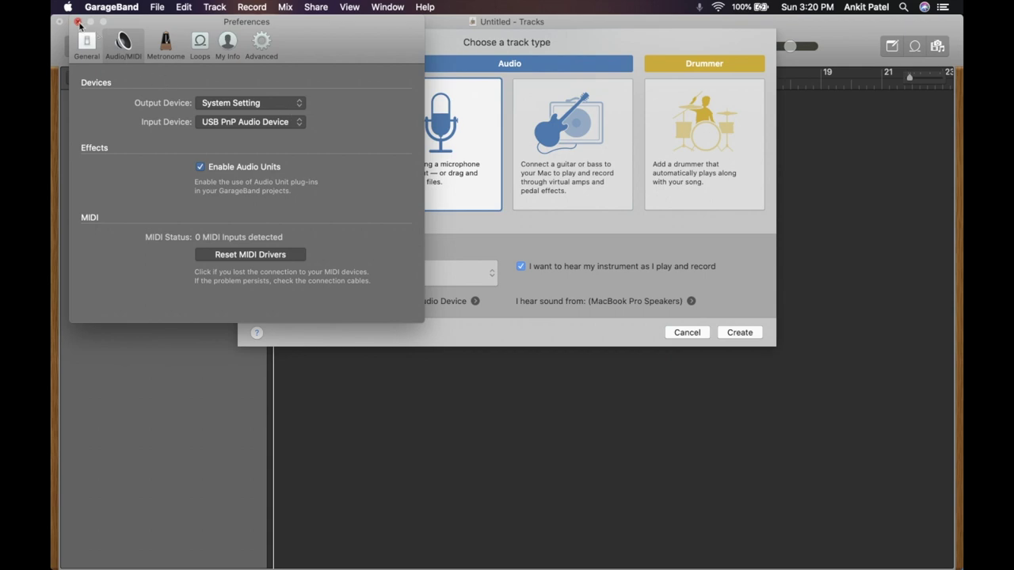
left_click(77, 23)
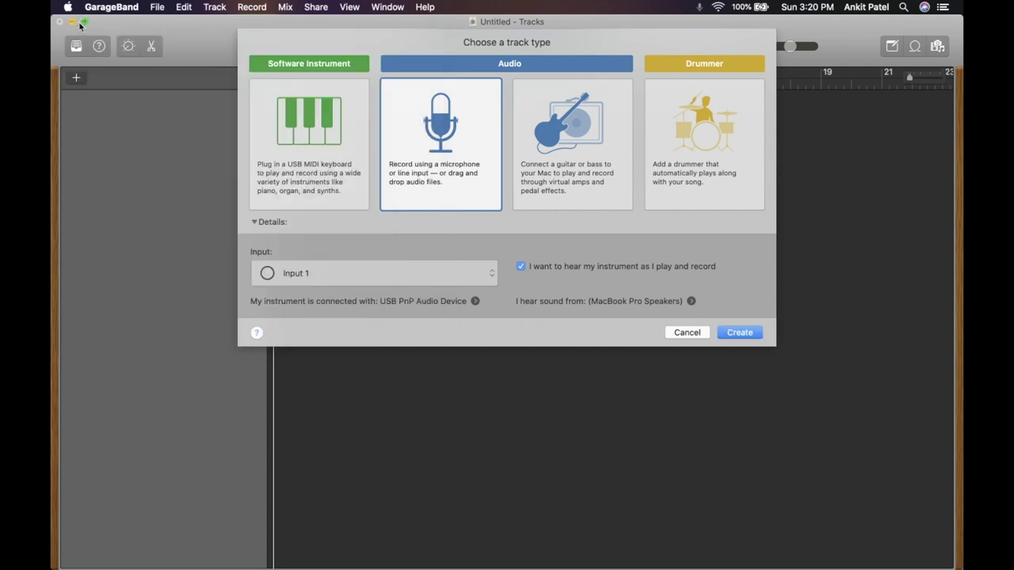
Create the Audio 1 microphone track, go full screen, and hide the Library and Smart Controls
left_click(747, 334)
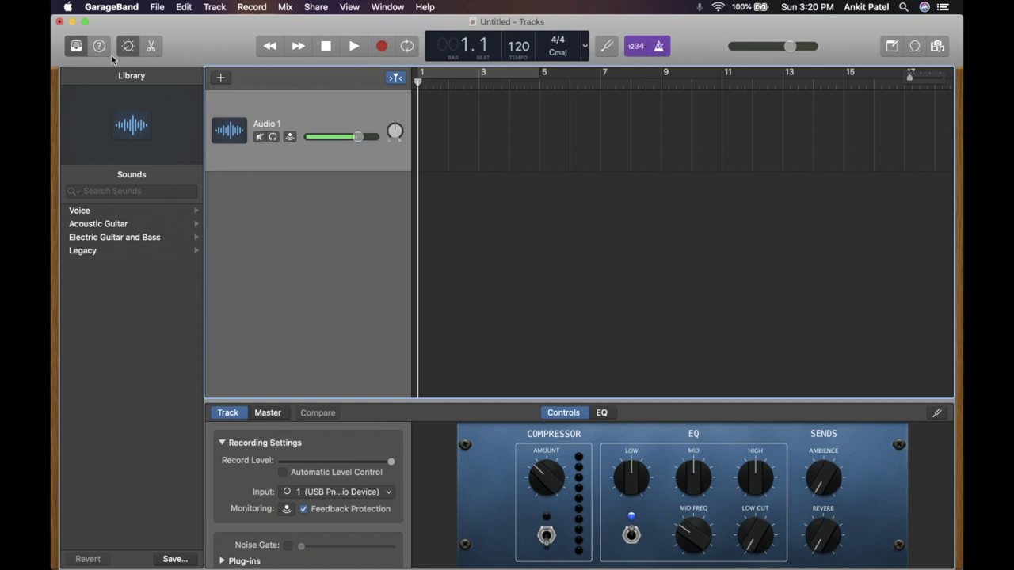
left_click(86, 22)
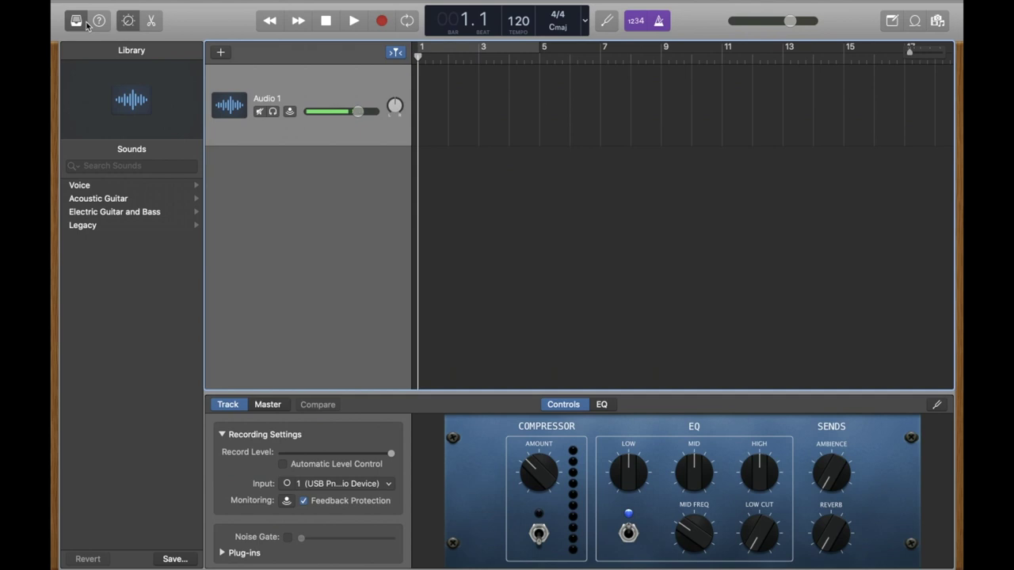
left_click(200, 199)
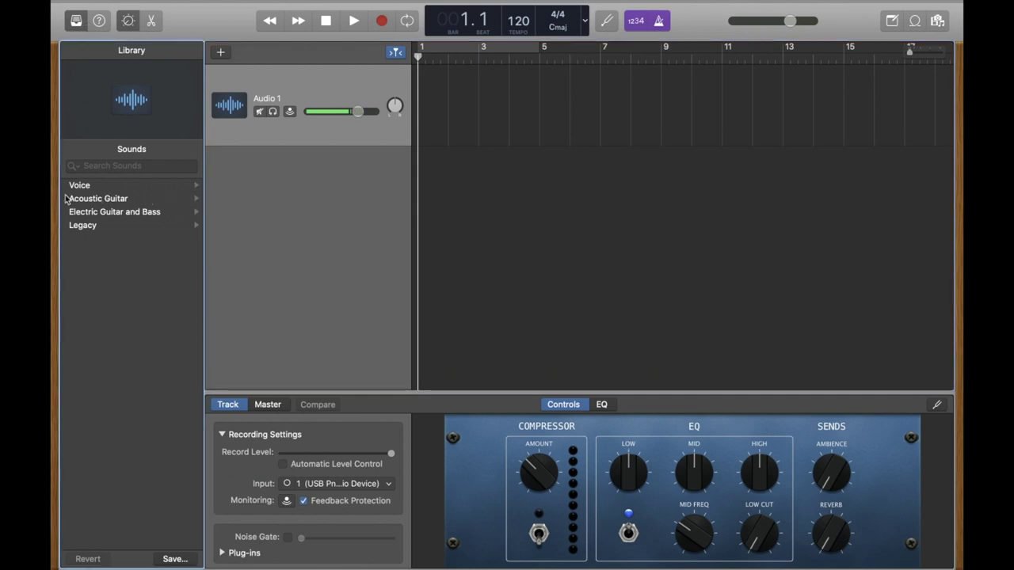
key("y")
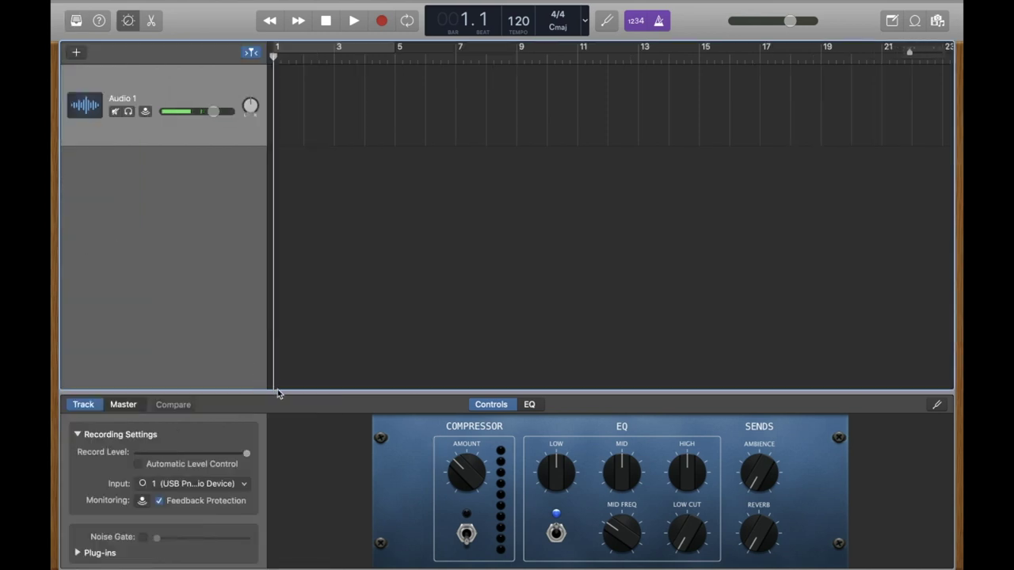
left_click_drag(278, 390, 279, 534)
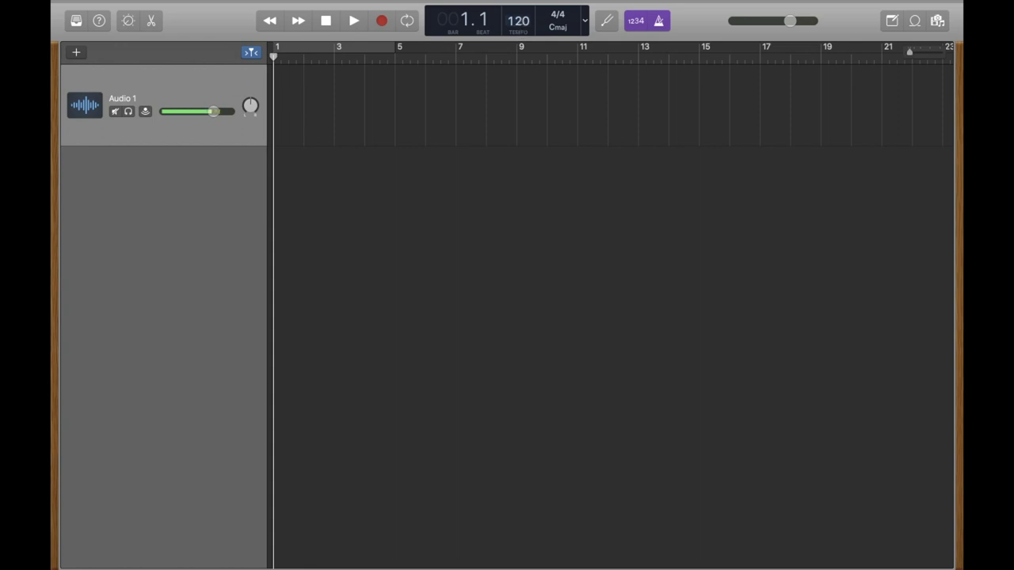
Lower the project tempo to exactly 90 and choose F# minor as the key
left_click_drag(518, 21, 516, 100)
left_click_drag(517, 20, 521, 31)
left_click(560, 27)
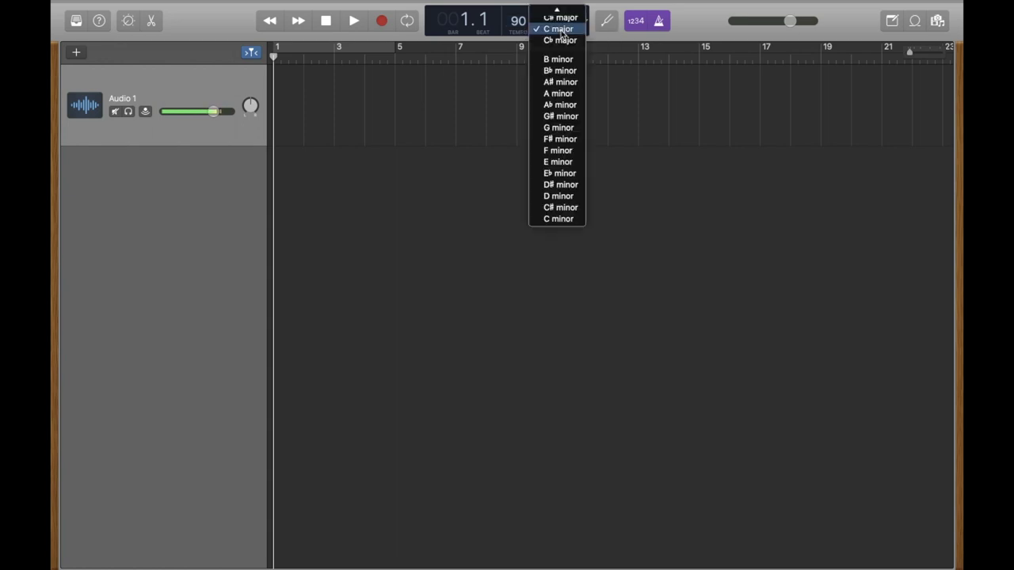
left_click(562, 140)
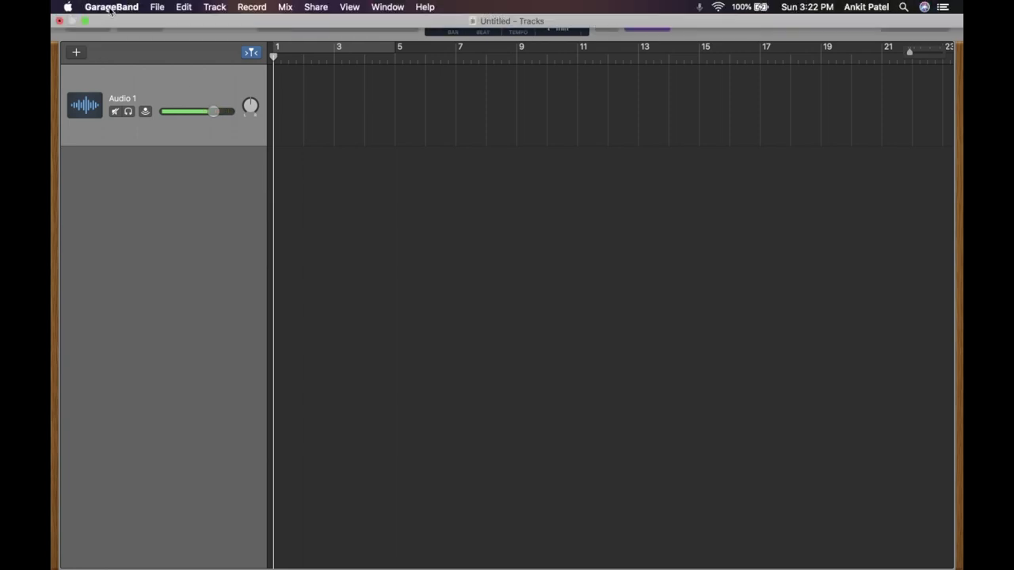
Leave full screen and drag Cue.wav from the desktop in as a Cue-24b track at bar 1
left_click(84, 26)
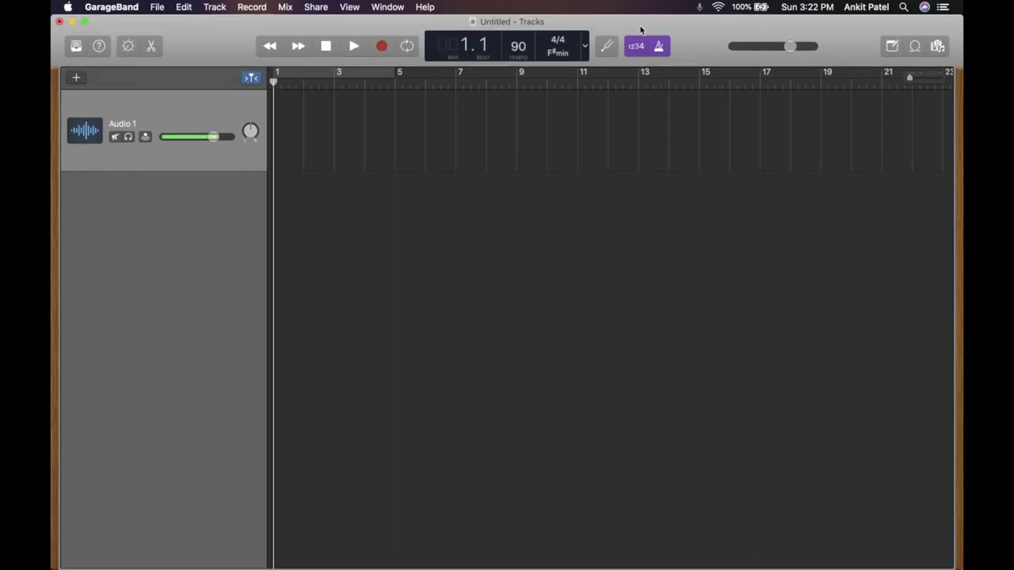
left_click_drag(649, 27, 578, 27)
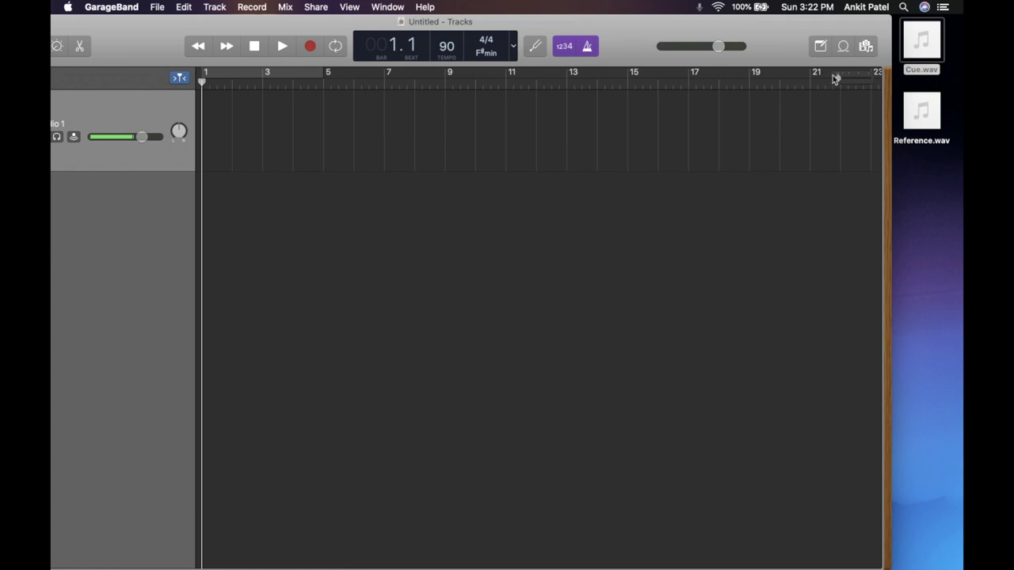
left_click(919, 47)
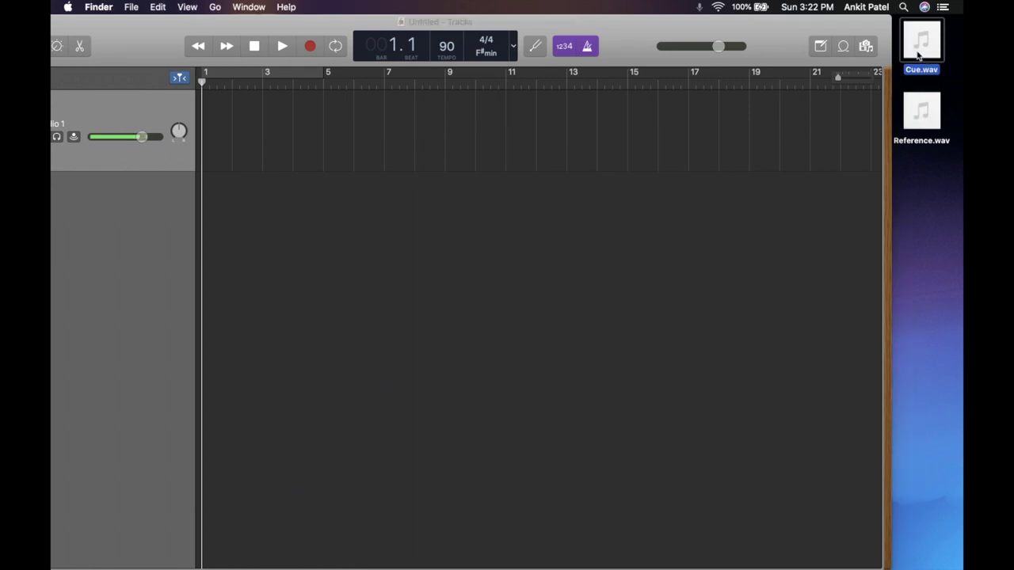
left_click_drag(923, 57, 205, 208)
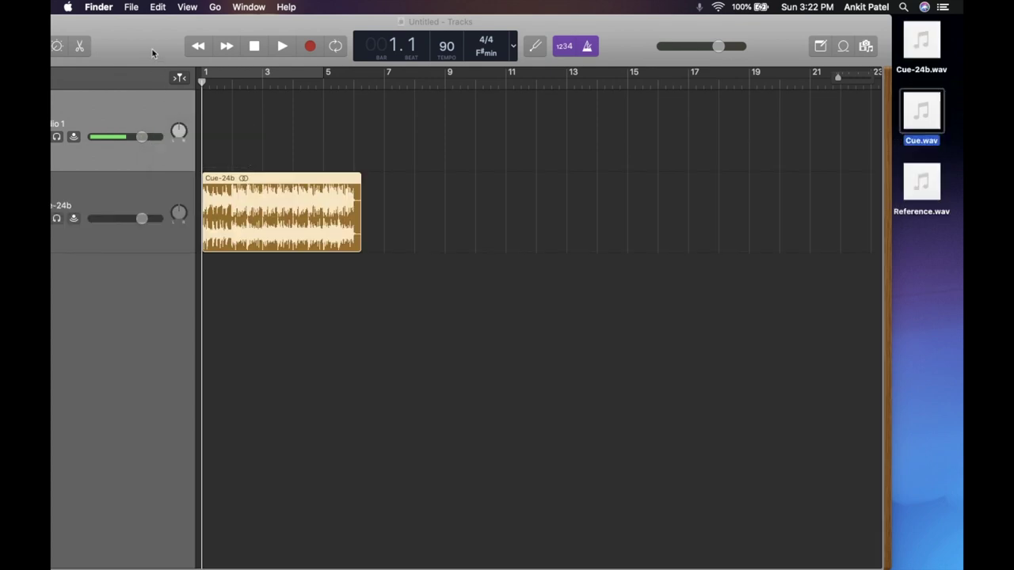
left_click_drag(151, 47, 297, 58)
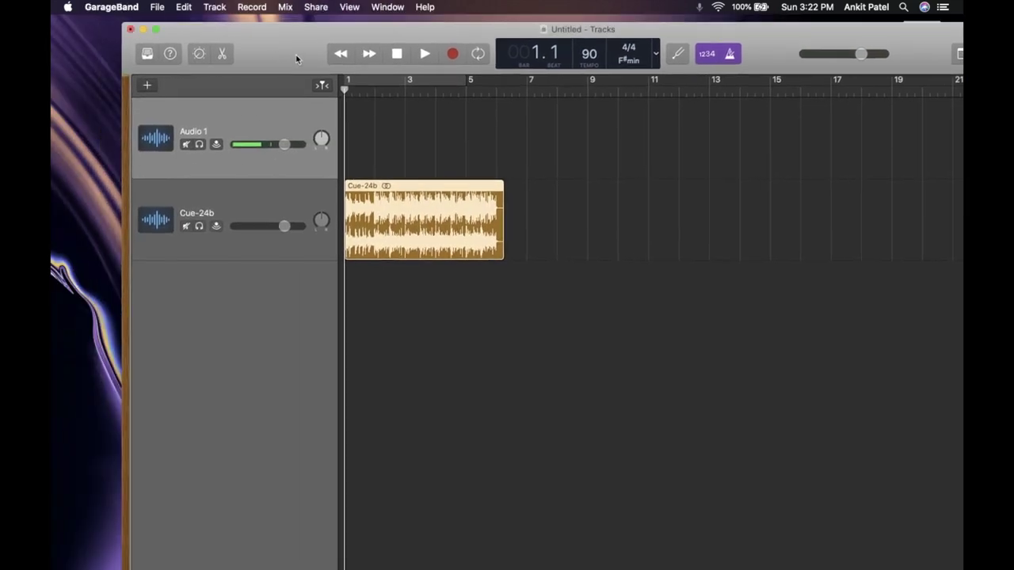
Back in full screen, rename the Audio 1 track to the singer's name plus 'Vocal 1'
left_click(157, 30)
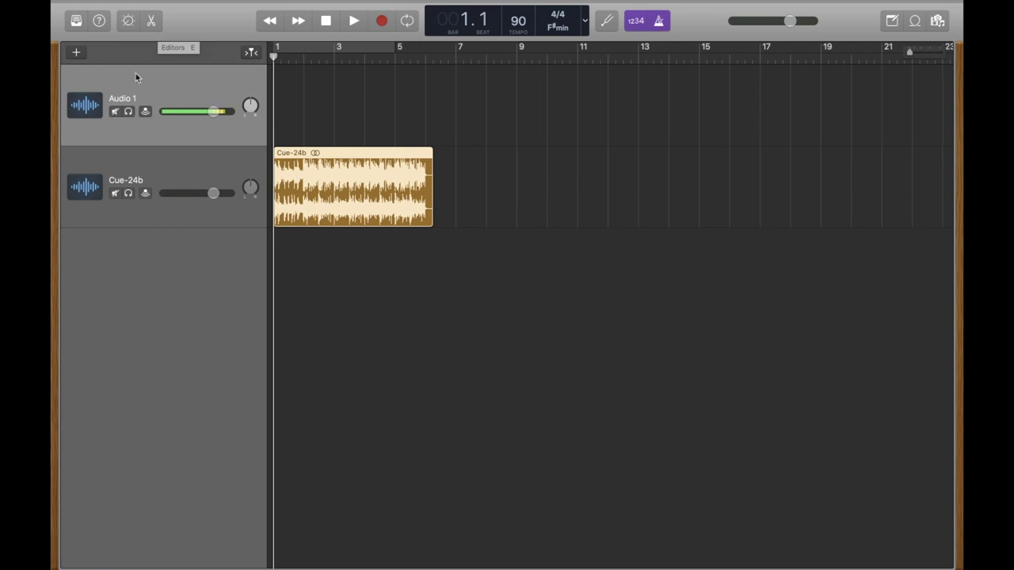
left_click(134, 100)
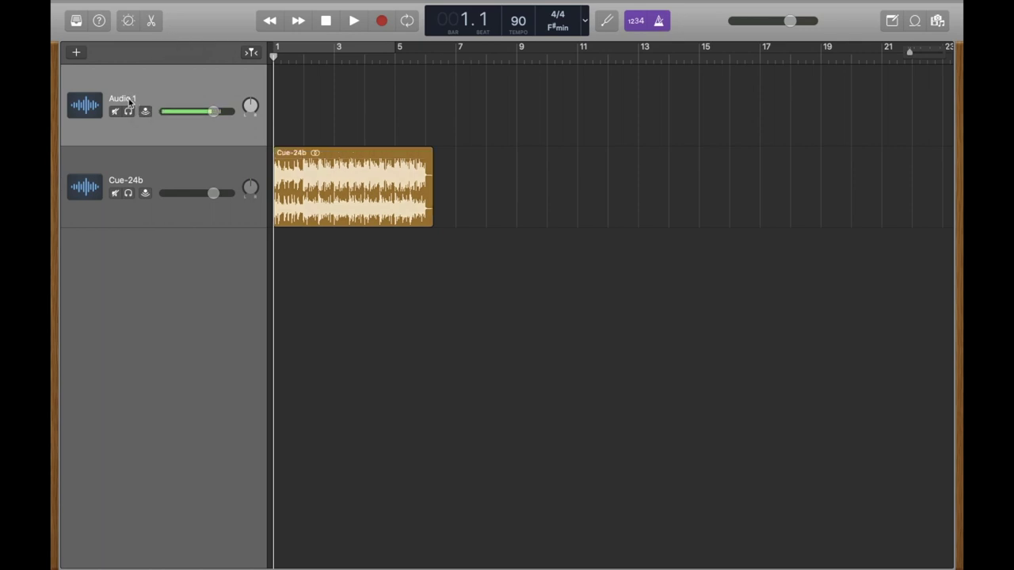
double_click(129, 98)
type("Ankit Vocal")
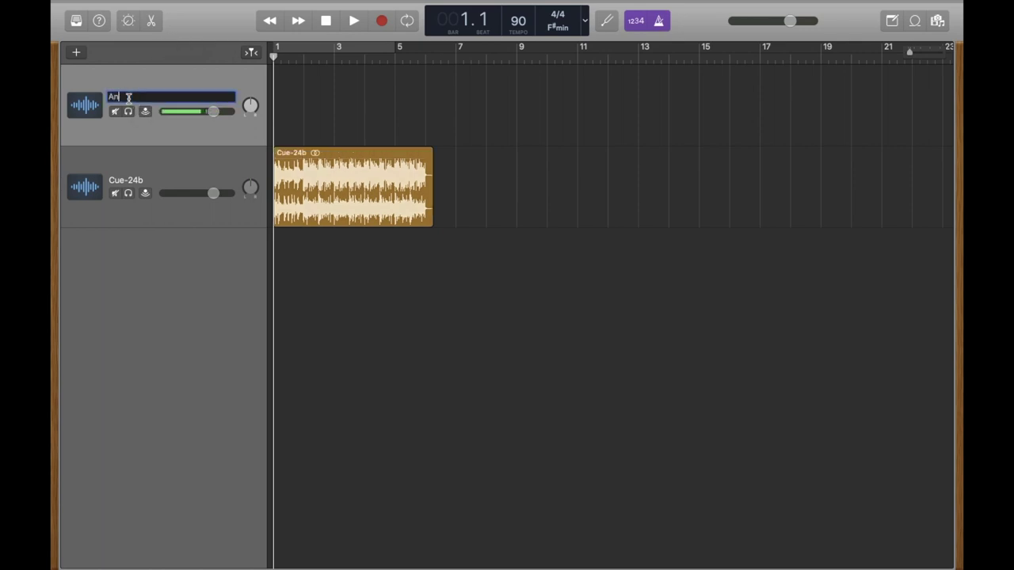
type(" 1")
key("Return")
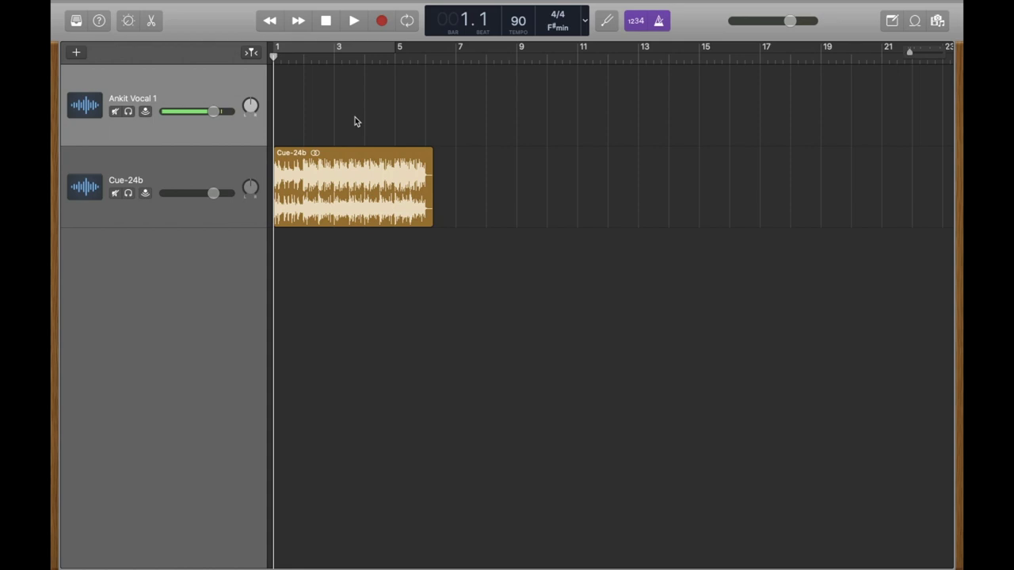
left_click(214, 112)
Save the project to the Desktop, named with the singer's name plus 'Dhun Vocal'
left_click(157, 8)
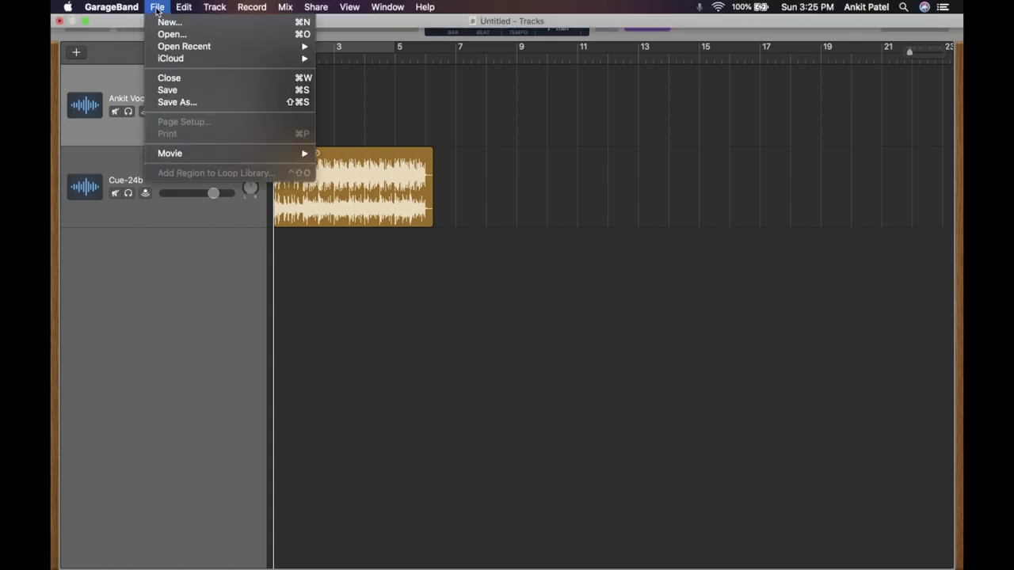
left_click(224, 93)
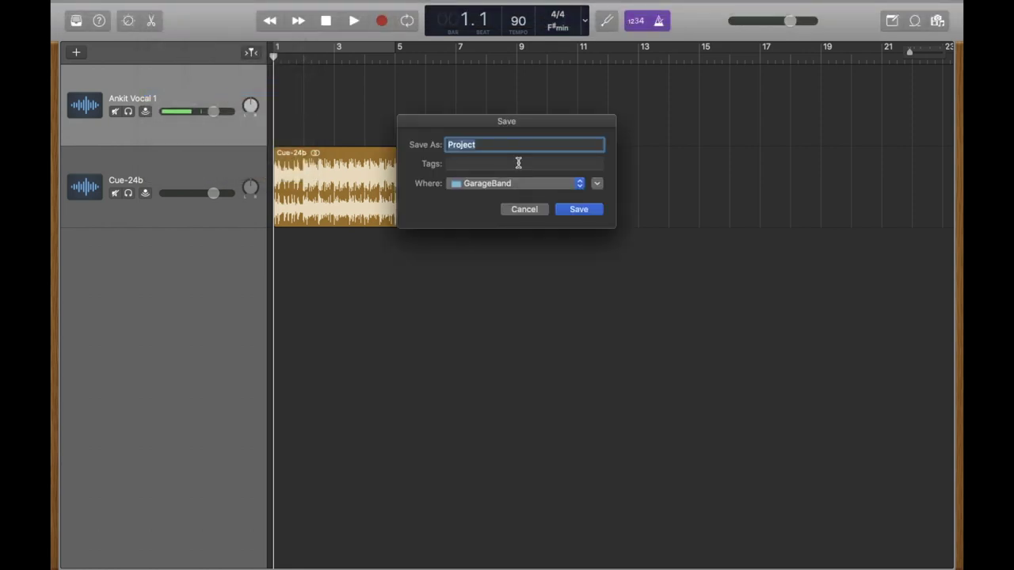
type("Ankit Dhun Vocal")
left_click(579, 185)
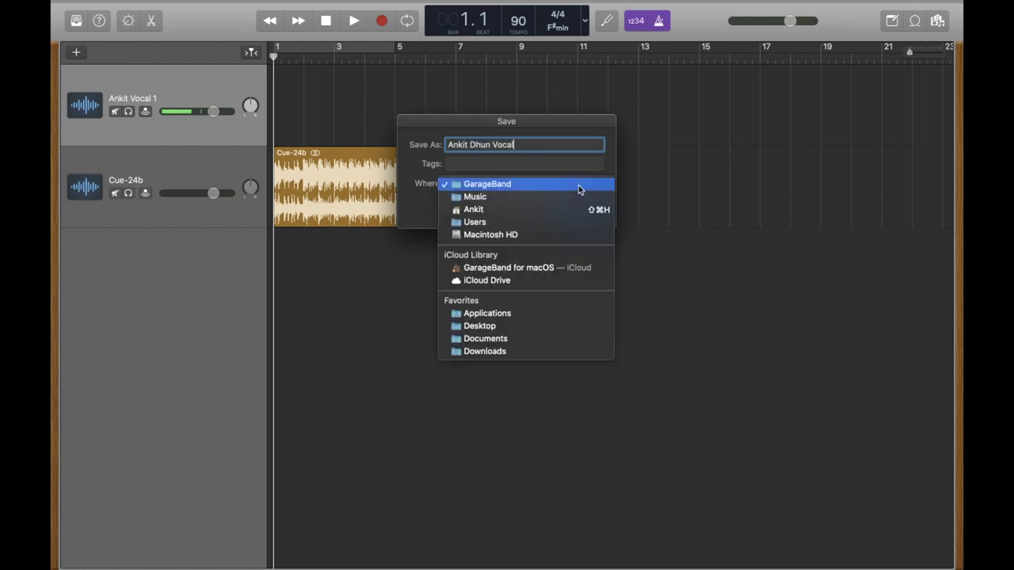
left_click(513, 326)
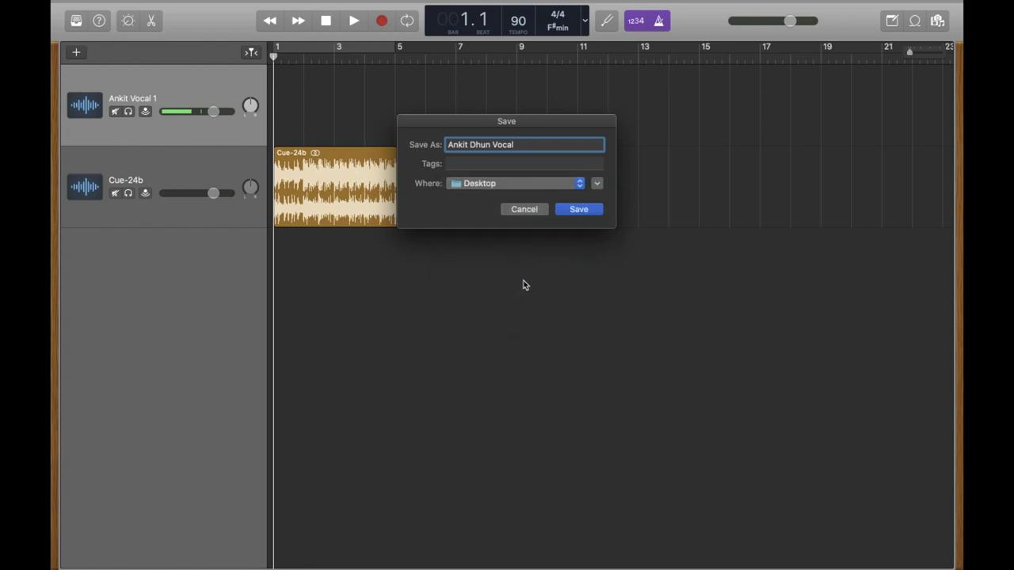
left_click(579, 210)
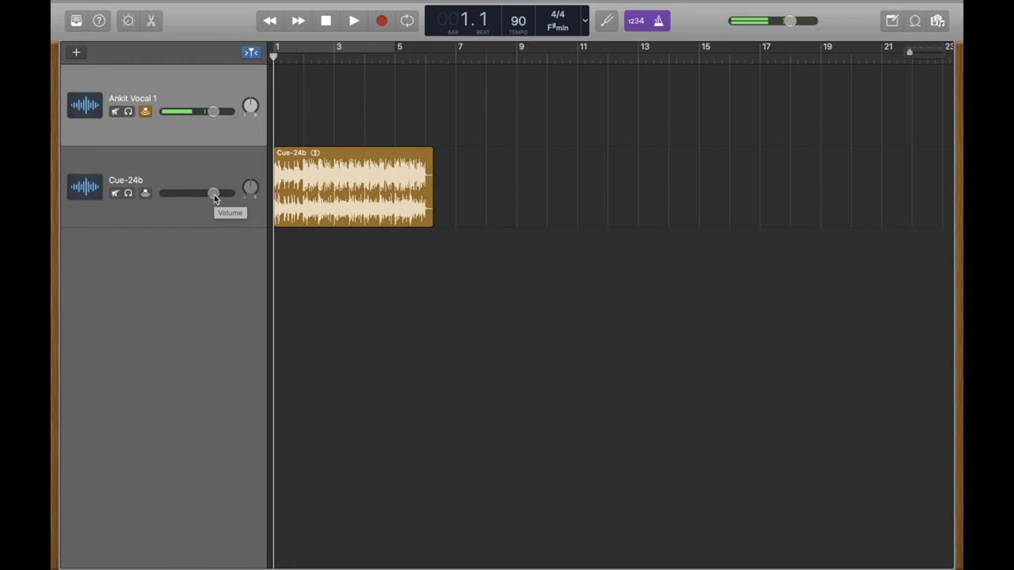
Drop the Cue-24b volume to -0.4 dB and record a vocal take on the first vocal track
left_click_drag(213, 195, 204, 193)
key("r")
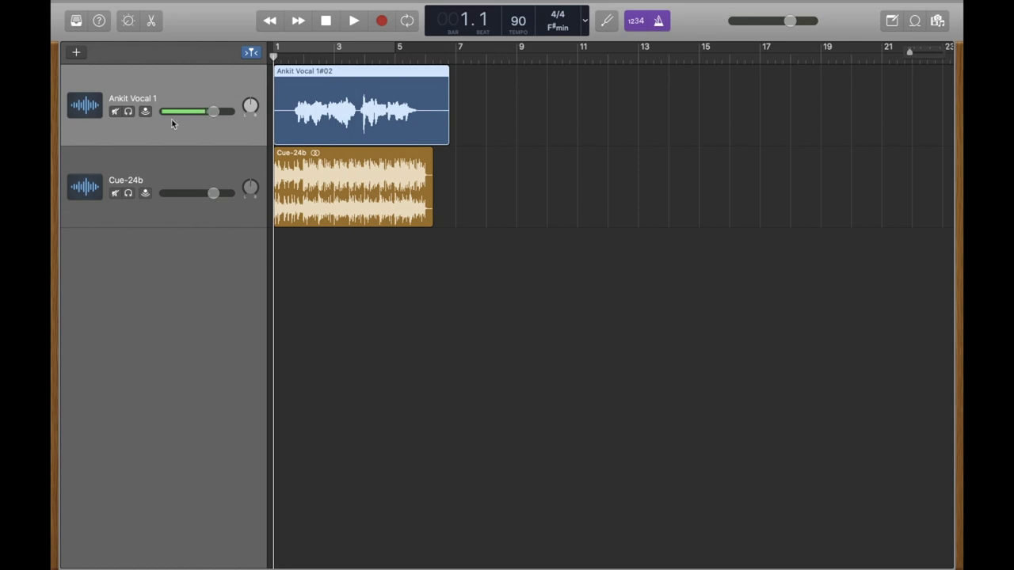
Add a second vocal track with duplicate settings and delete the earlier vocal take
mouse_move(170, 4)
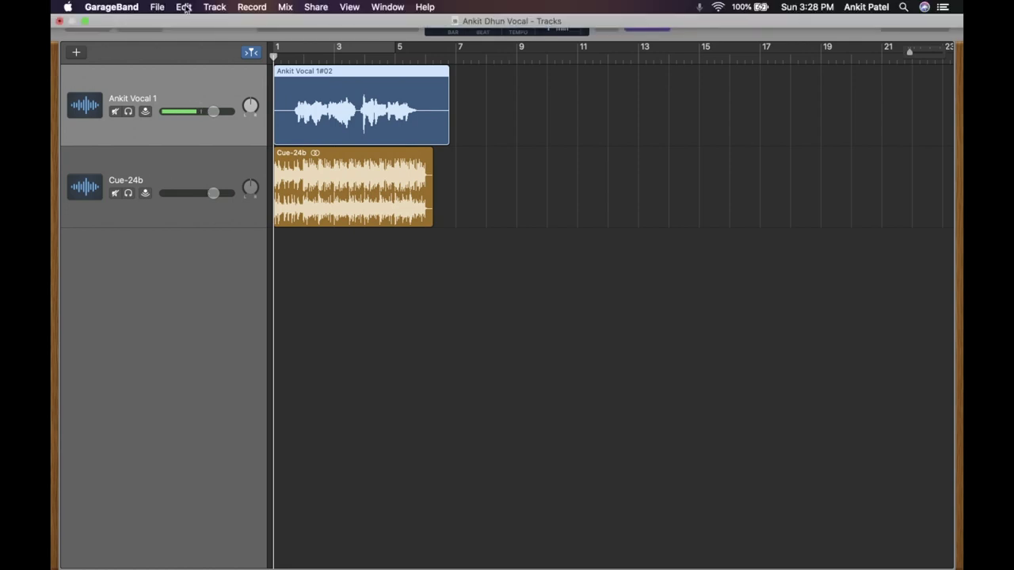
left_click(214, 7)
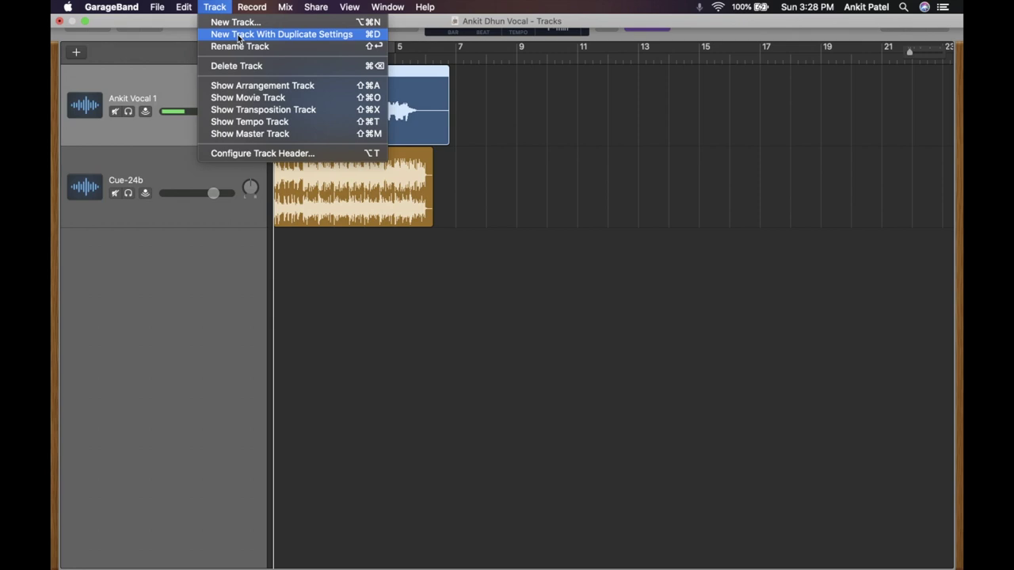
left_click(238, 35)
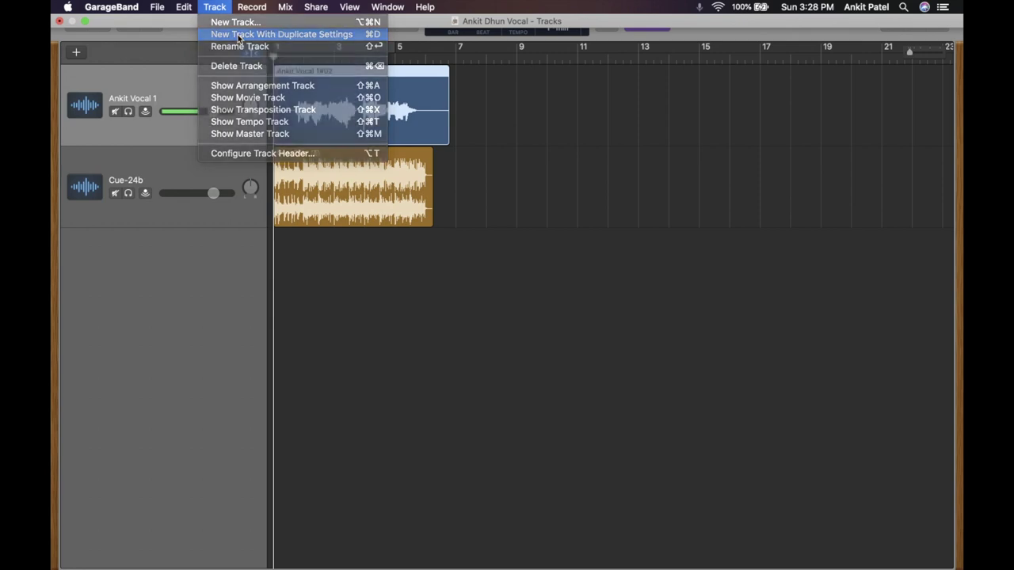
left_click(371, 118)
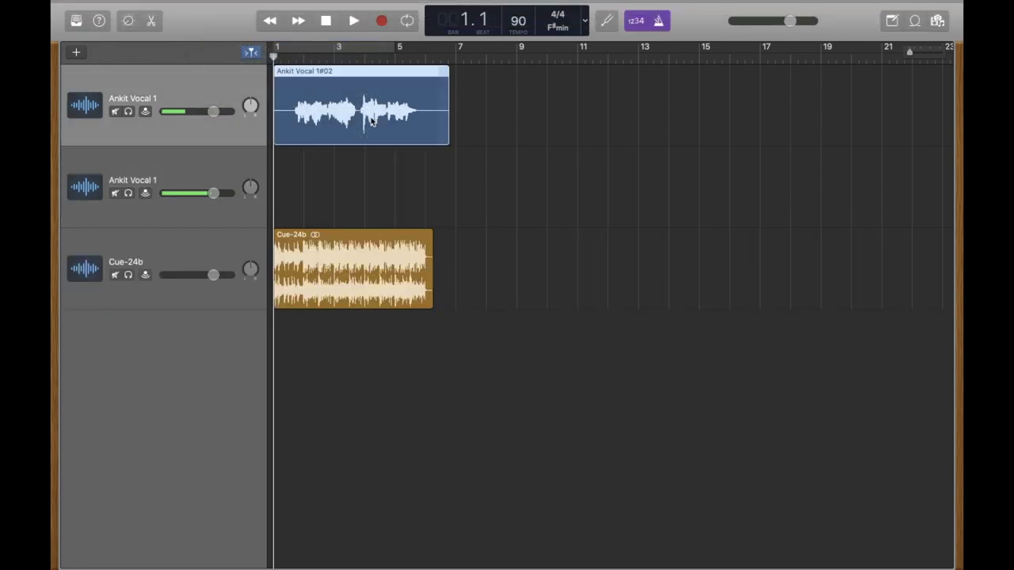
key("Delete")
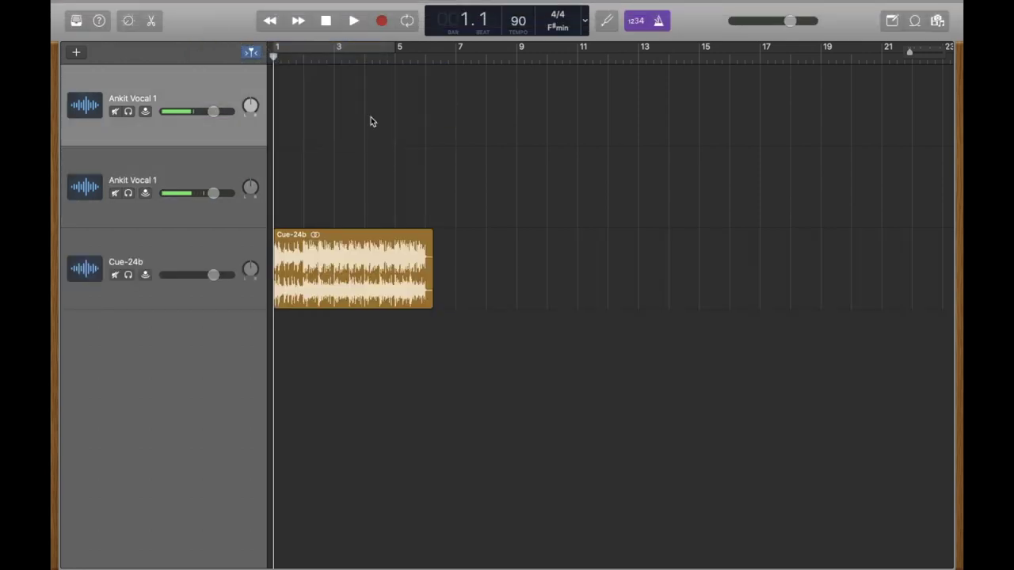
Rename the new track to end in 'Vocal 2' and record a fresh take on Vocal 1
double_click(161, 180)
key("BackSpace")
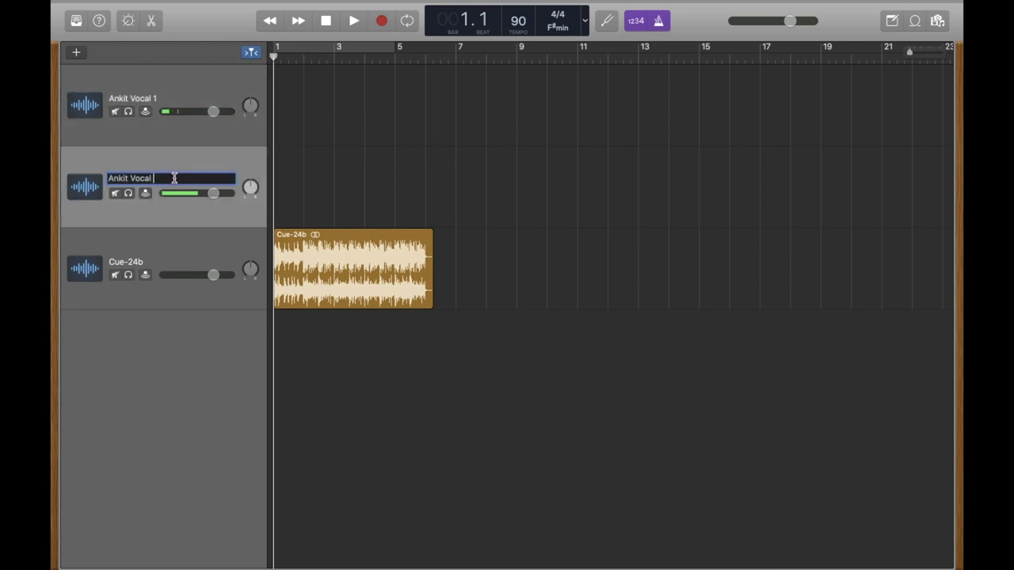
type("2")
key("Return")
left_click(170, 71)
key("r")
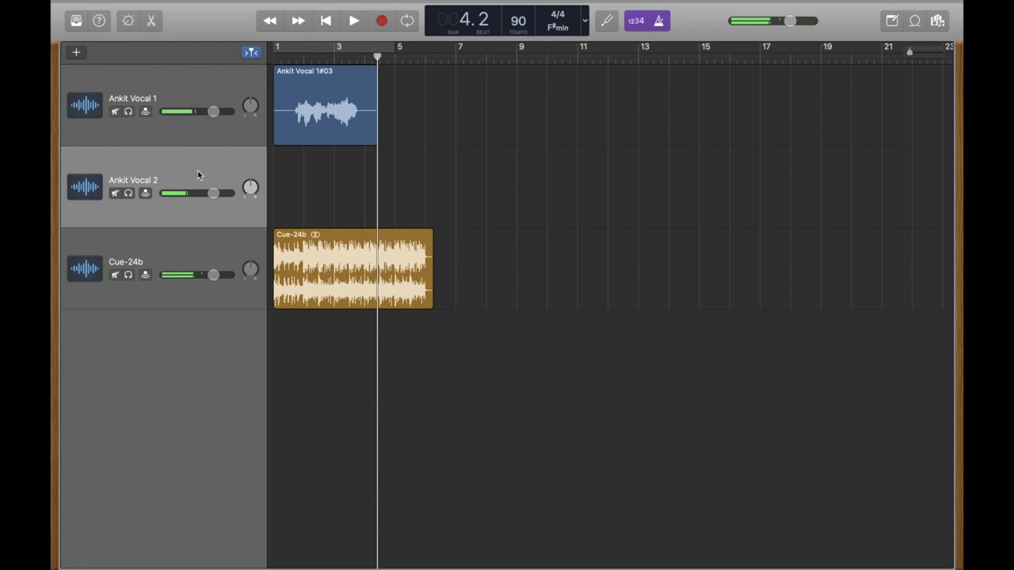
Return to the song start and record take #01 on the Vocal 2 track
key("Return")
key("r")
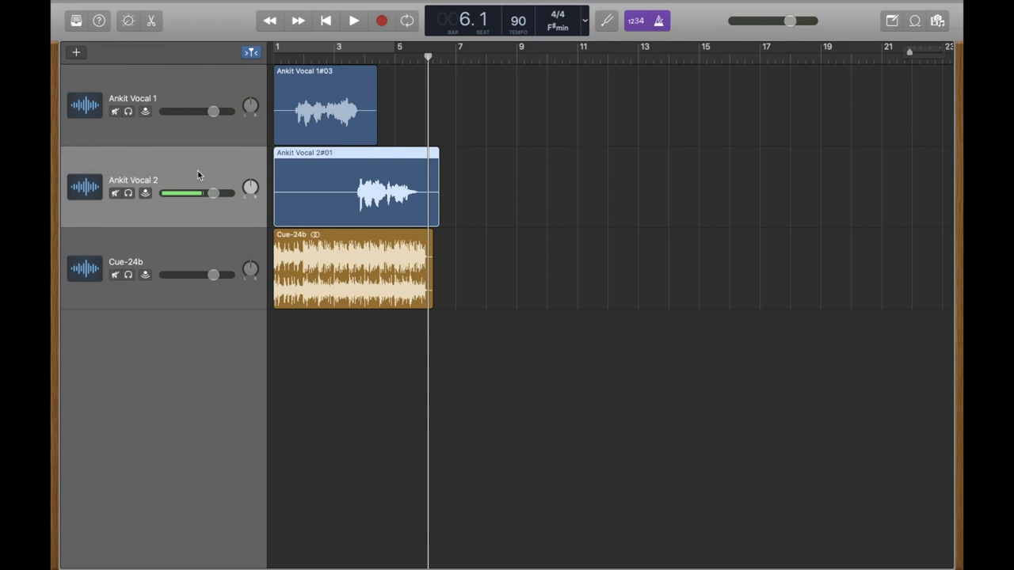
Mute the Cue-24b track, return to the song start, and switch off count-in and metronome
left_click(158, 248)
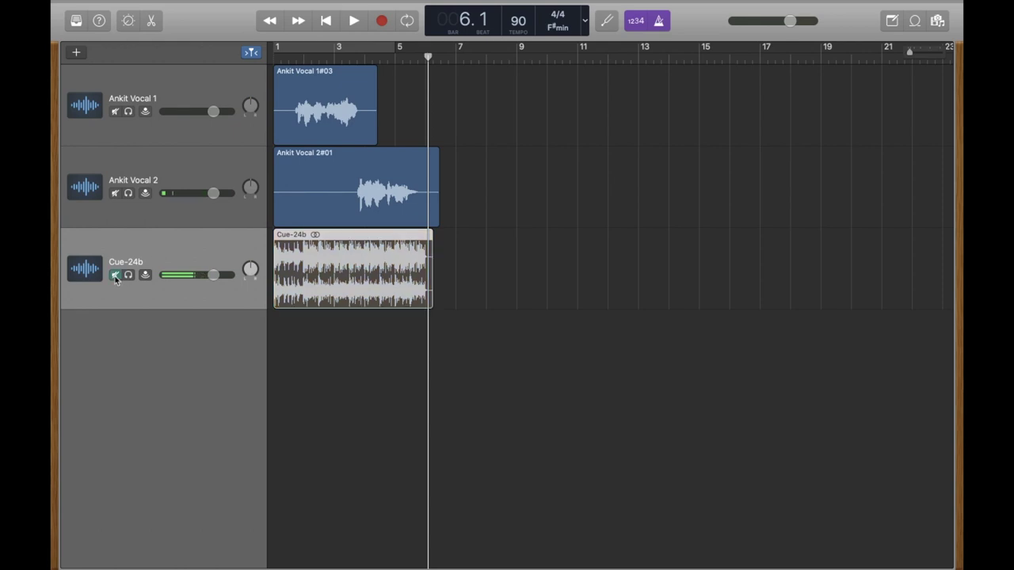
key("Return")
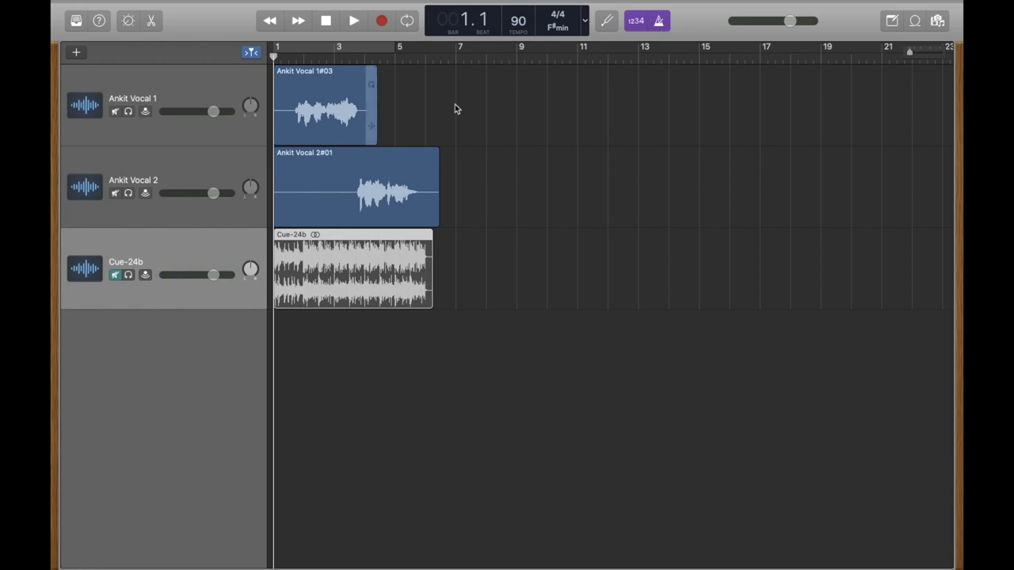
left_click(636, 22)
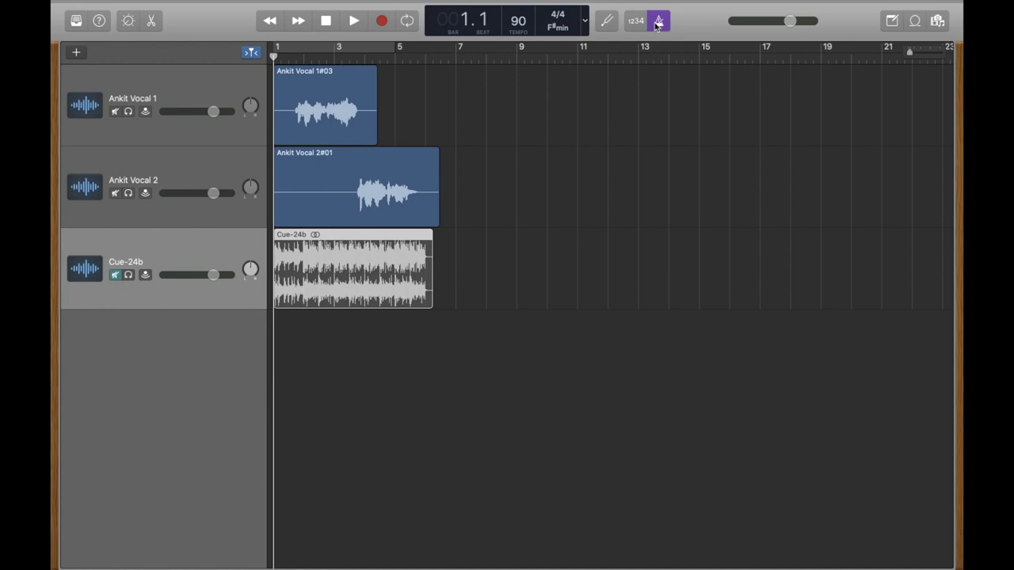
left_click(656, 24)
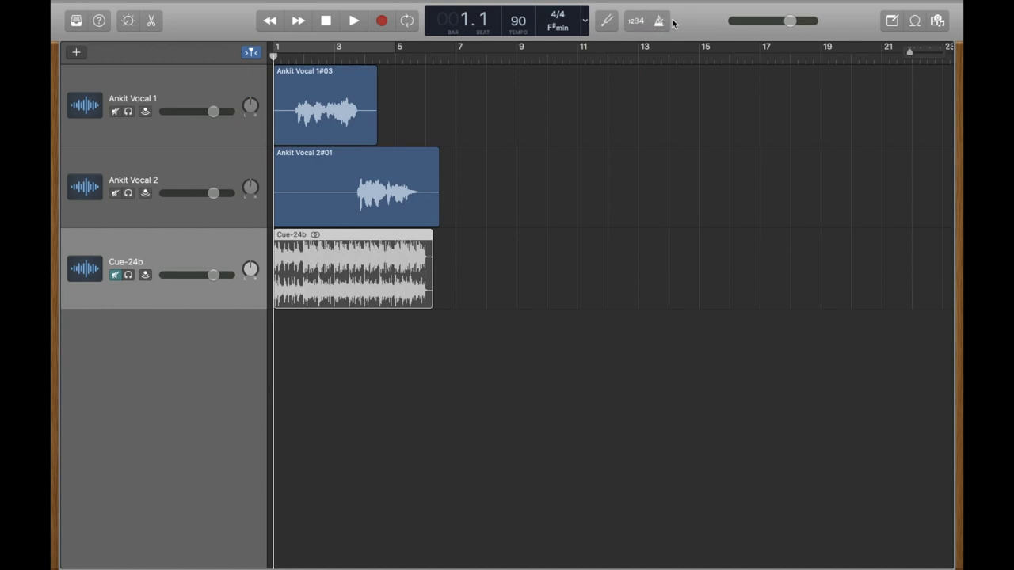
Pull the song's end marker in from past bar 31 to about bar 7, just past the takes
scroll(737, 297, "right", 10)
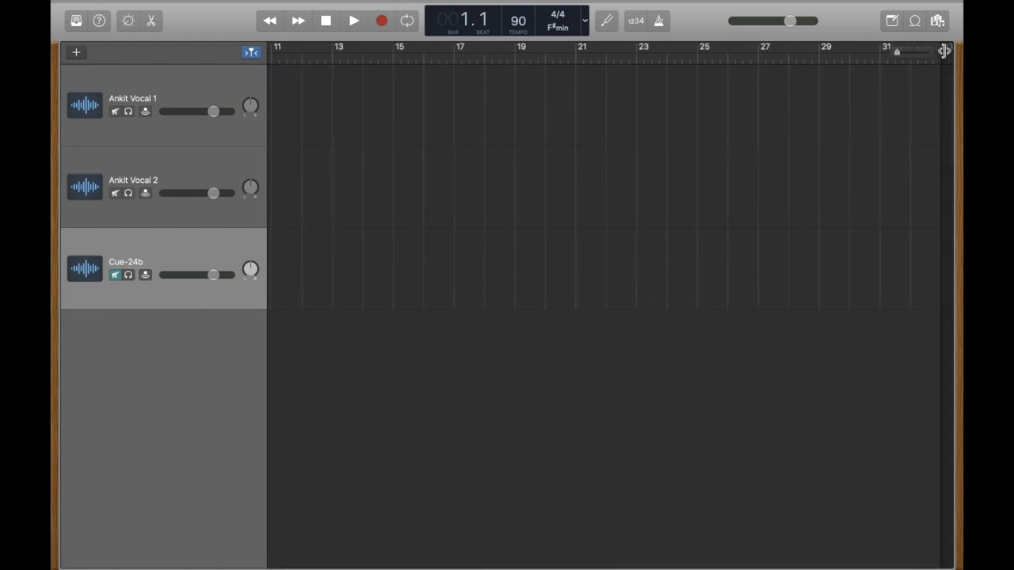
left_click_drag(945, 52, 347, 54)
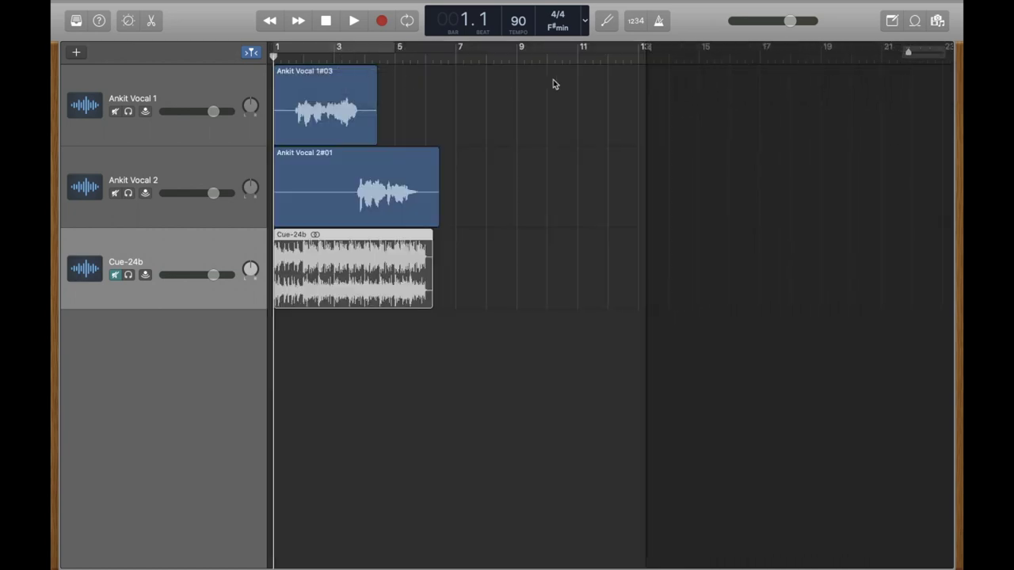
left_click_drag(645, 48, 458, 57)
Export the song to the Desktop as a 16-bit uncompressed WAVE, named for the song and the performer's vocal
mouse_move(261, 6)
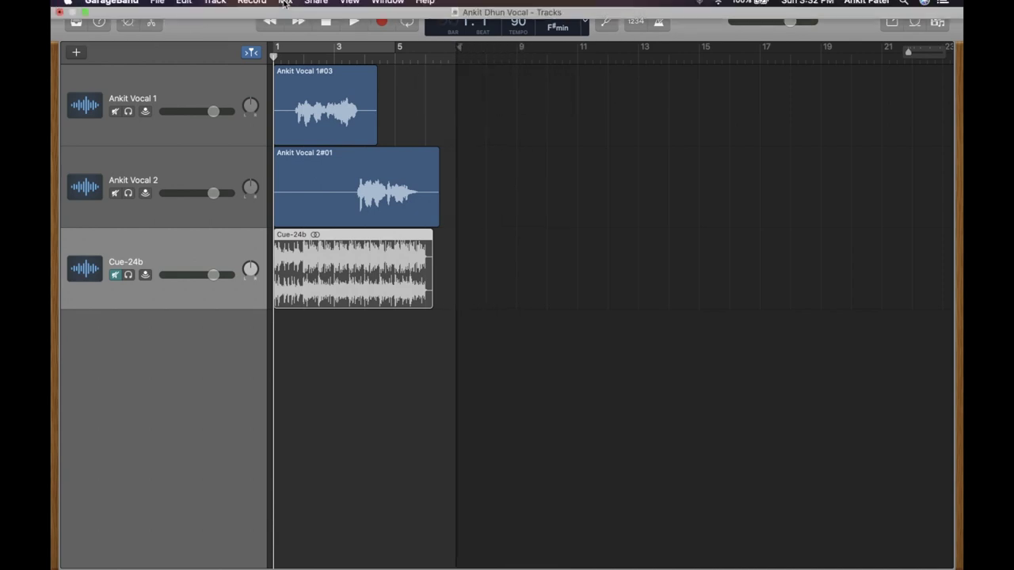
left_click(309, 9)
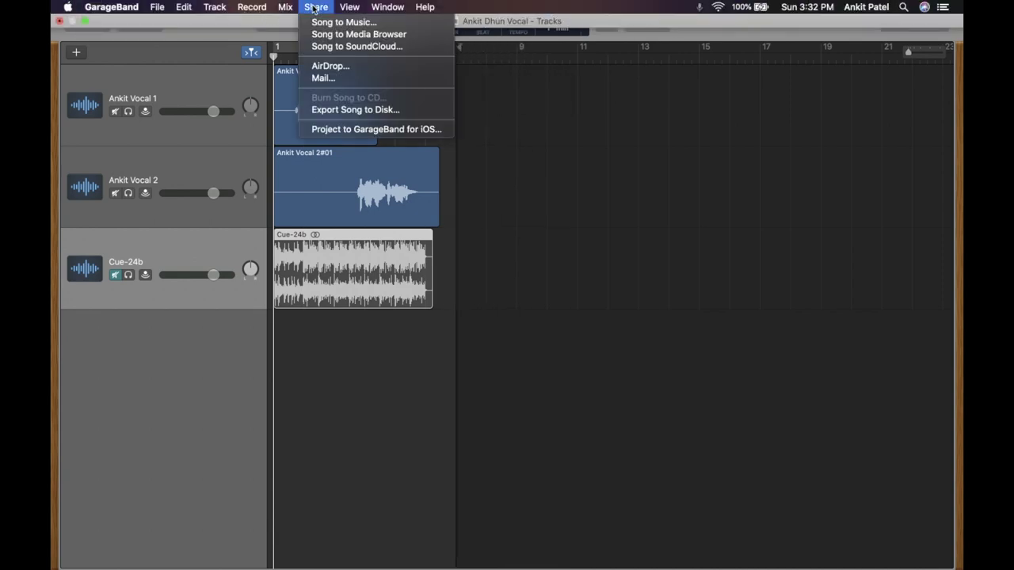
left_click(360, 110)
type("Dhun - 2")
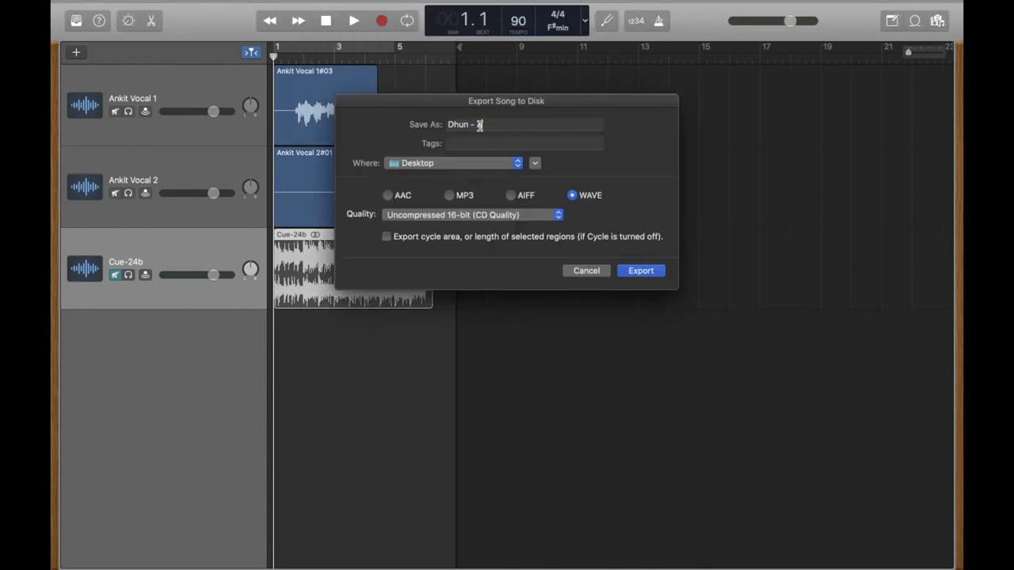
type("nkit Vocal")
left_click(640, 273)
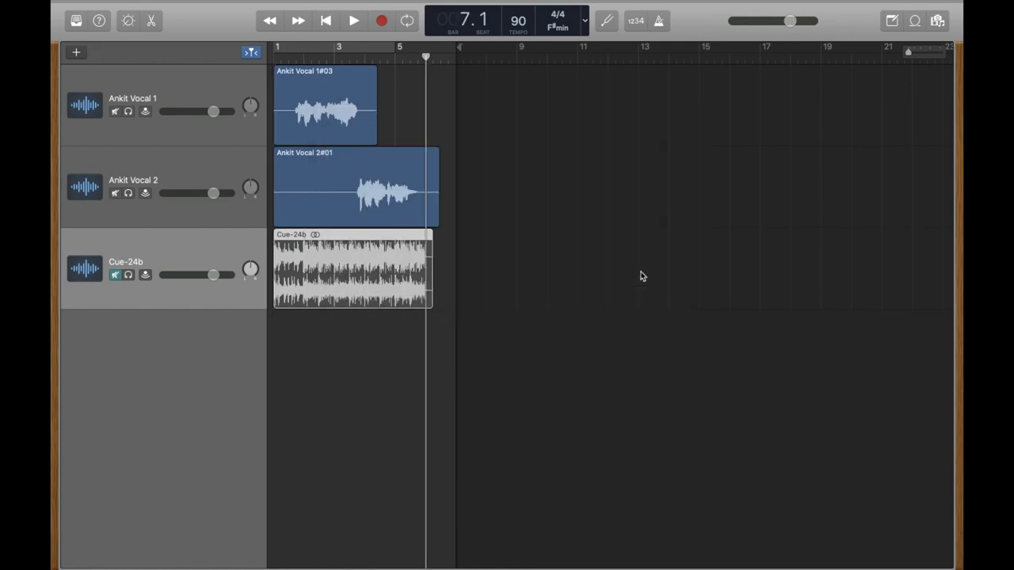